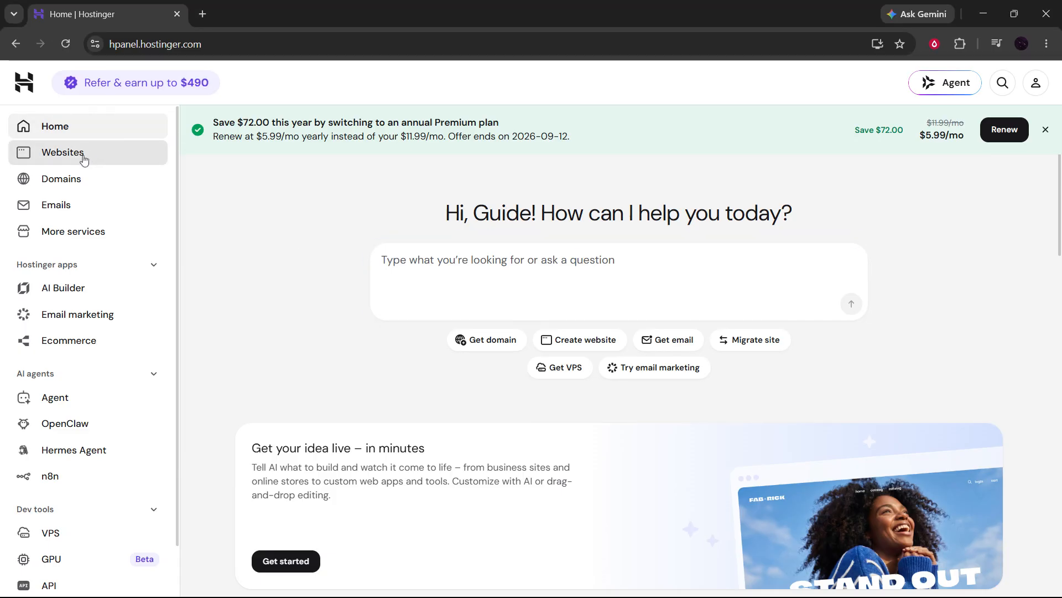
# Open the manual-mode website in the builder's editor and open its header settings
pyautogui.click(63, 153)
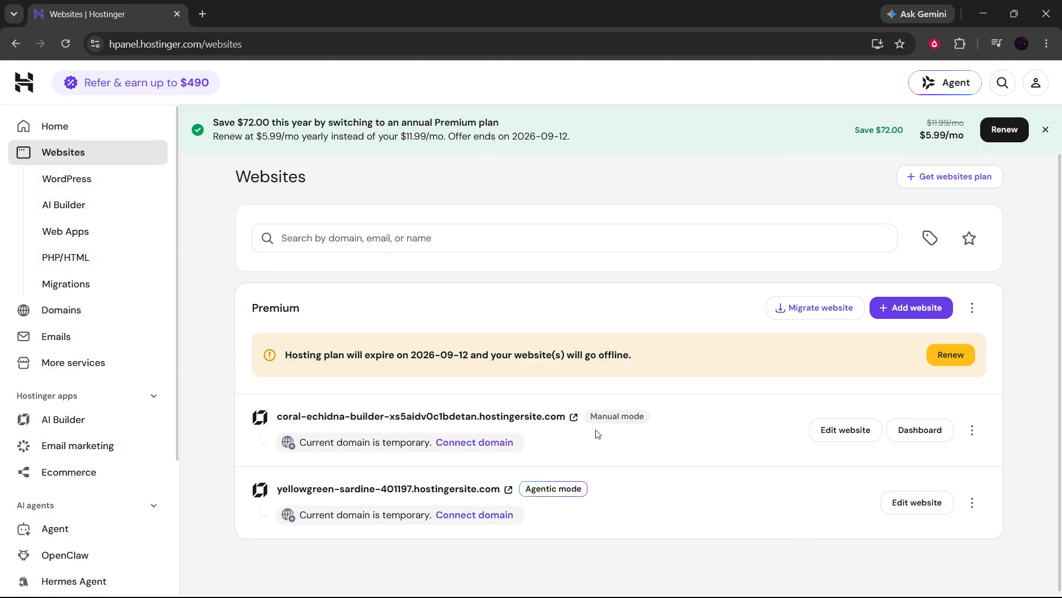
pyautogui.click(832, 435)
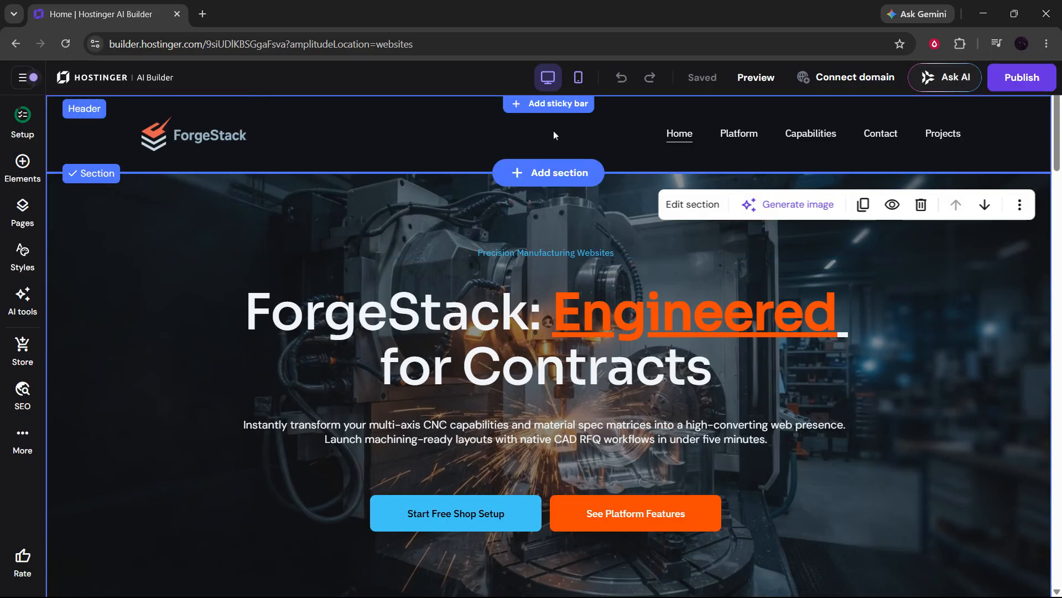
pyautogui.click(369, 147)
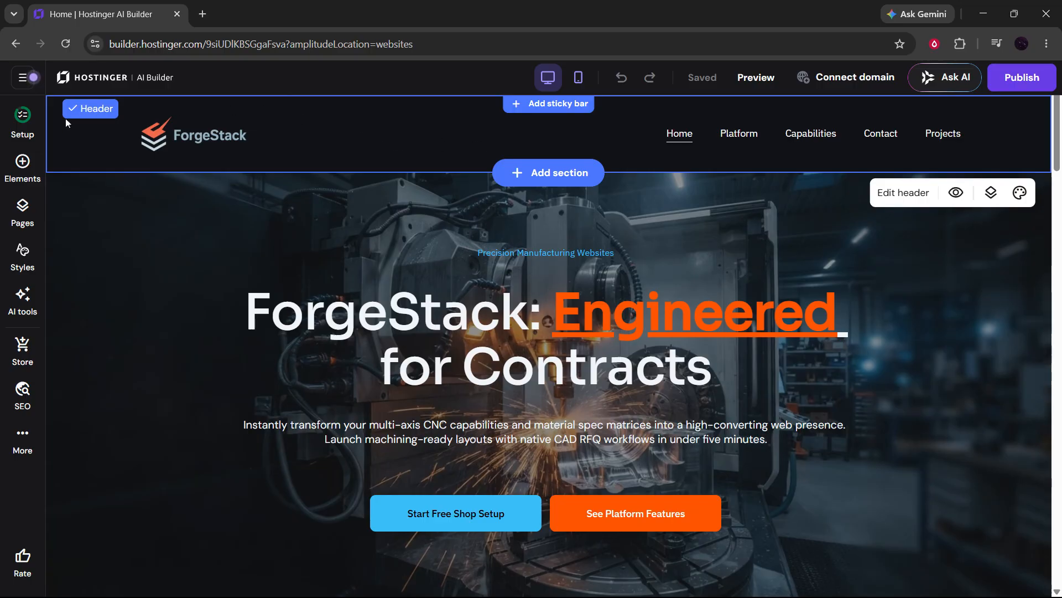
pyautogui.click(917, 195)
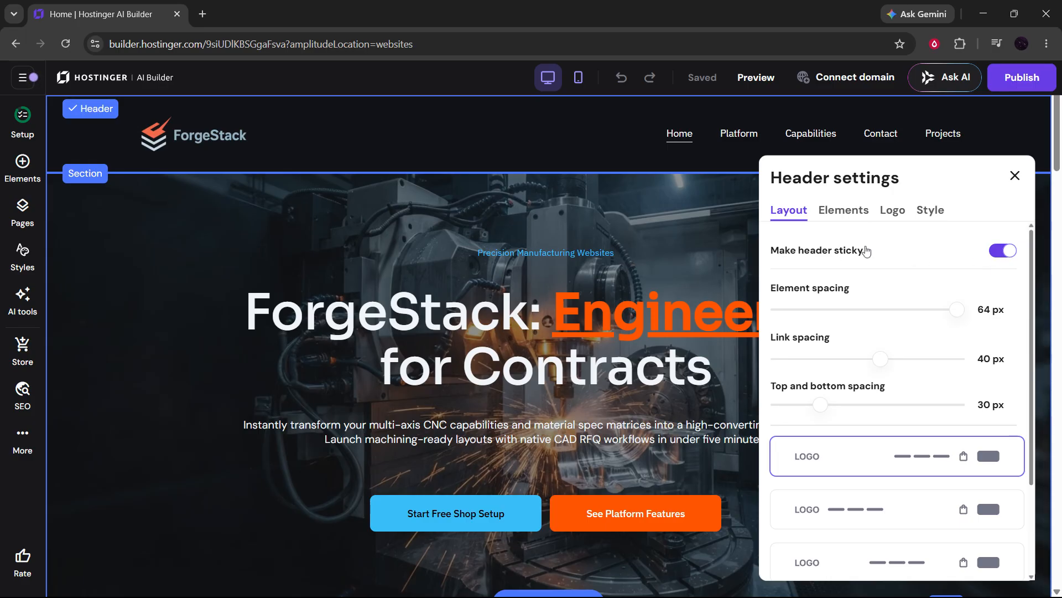
# Compare how the header behaves while scrolling with the sticky option on and off, leaving it on
pyautogui.scroll(-5, 695, 244)
pyautogui.scroll(-3, 695, 244)
pyautogui.scroll(8, 695, 244)
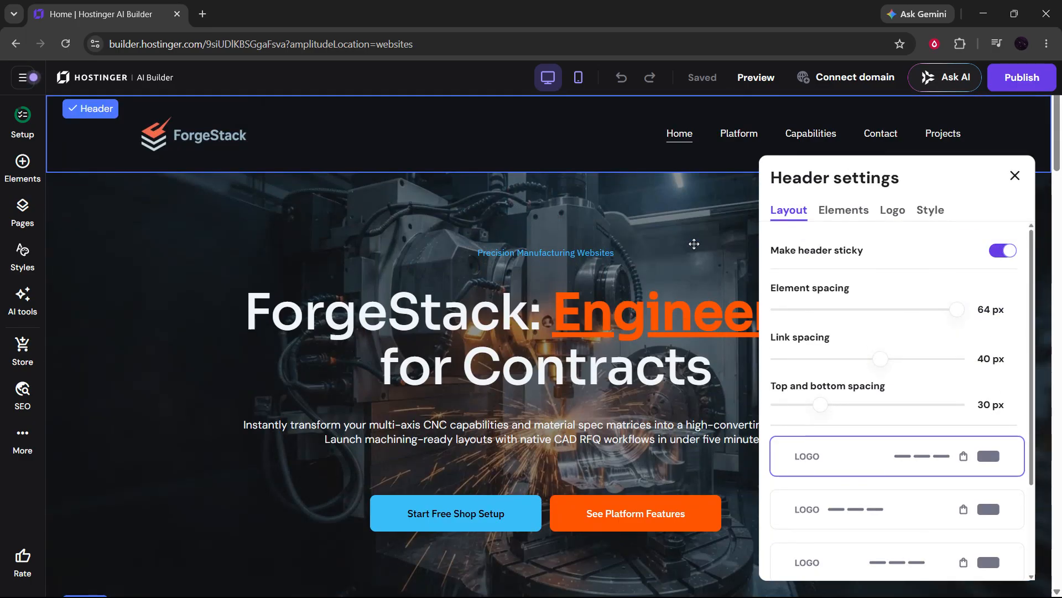
pyautogui.click(995, 259)
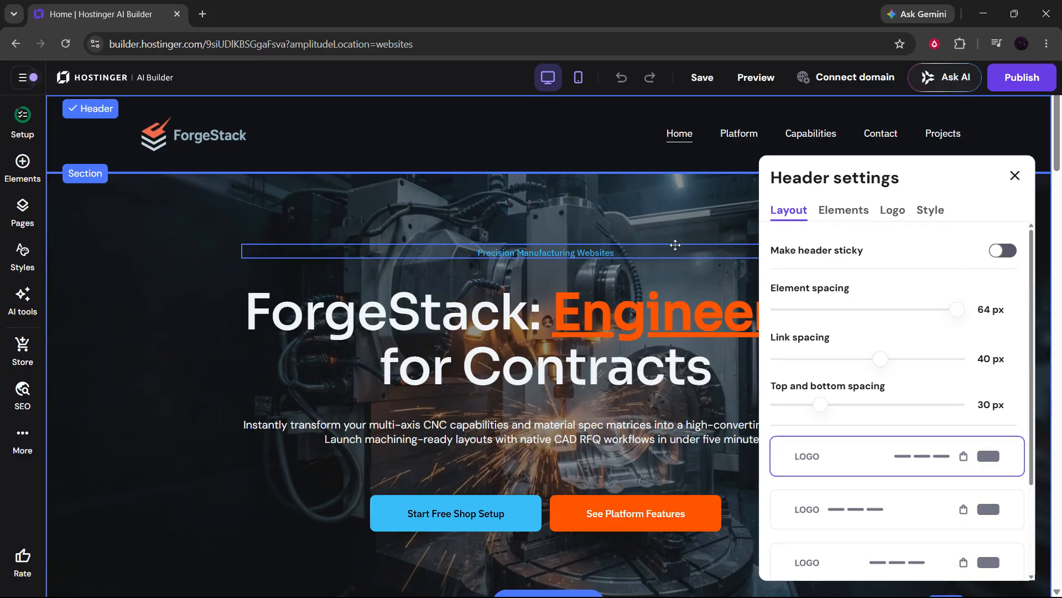
pyautogui.scroll(-7, 666, 245)
pyautogui.scroll(7, 660, 245)
pyautogui.click(1003, 254)
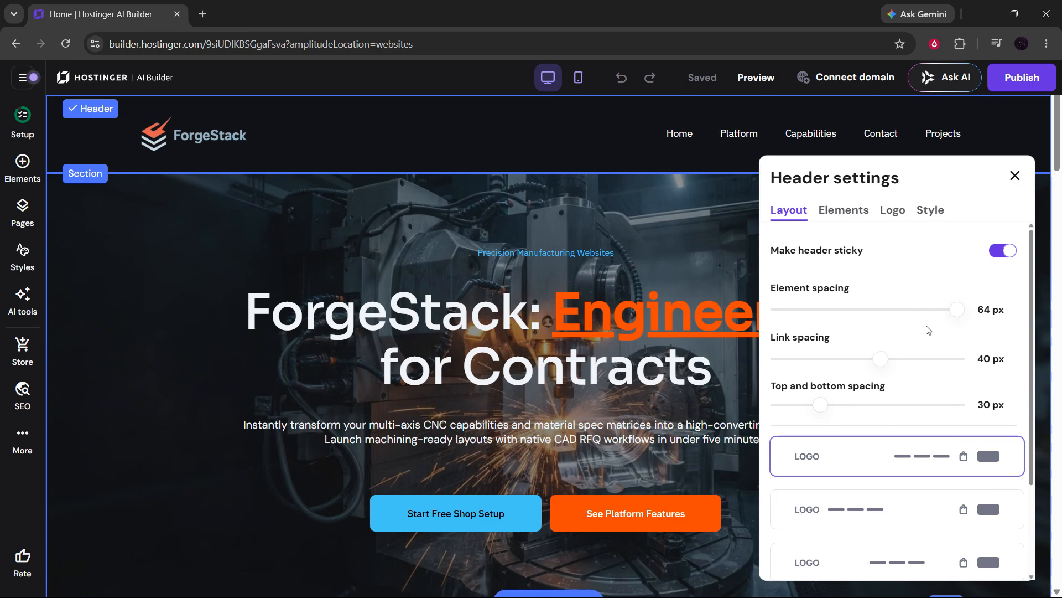
# Try 11 px element spacing and the layout with links beside the logo, restoring 64 px and the first header layout
pyautogui.moveTo(956, 309); pyautogui.dragTo(788, 309)
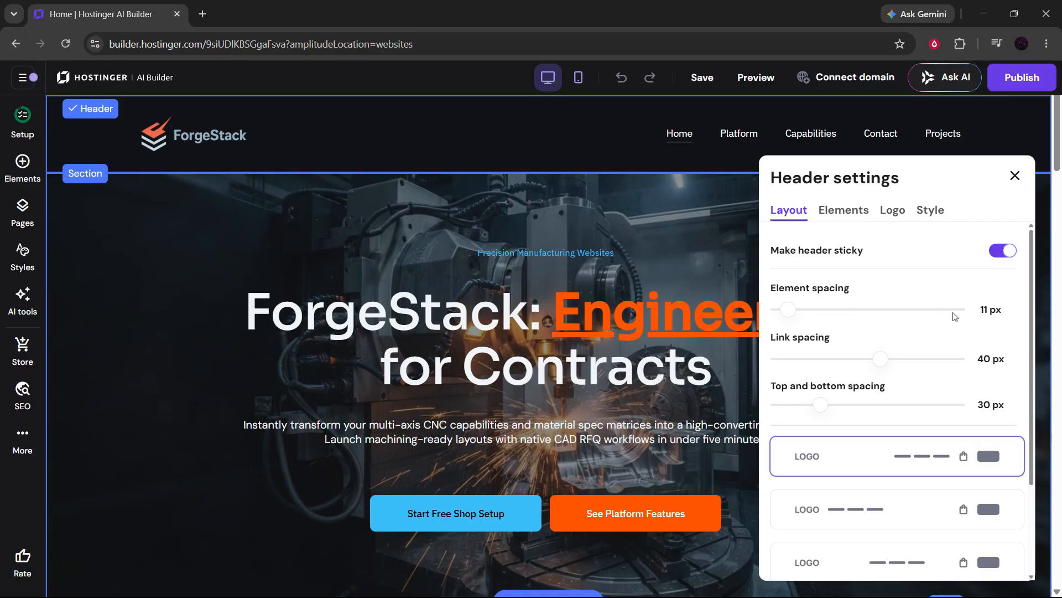
pyautogui.moveTo(942, 309); pyautogui.dragTo(956, 309)
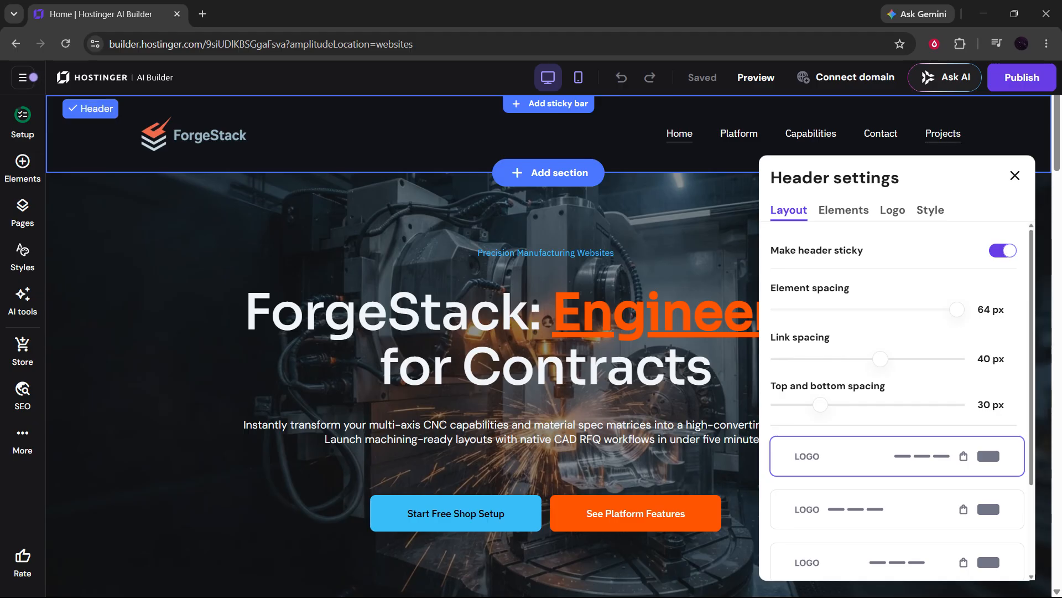
pyautogui.scroll(-2, 913, 346)
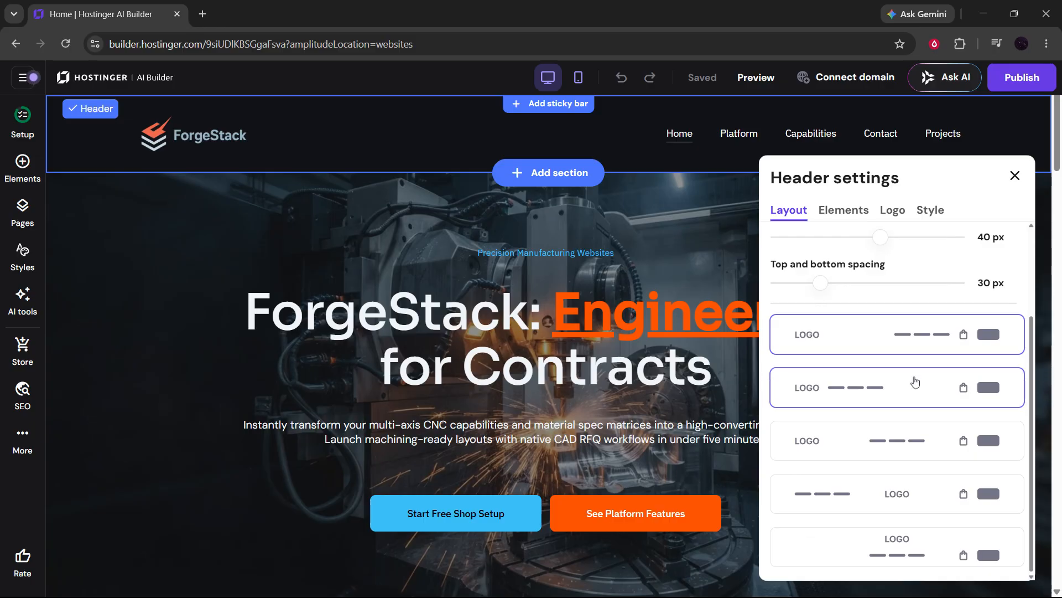
pyautogui.click(915, 383)
pyautogui.click(915, 344)
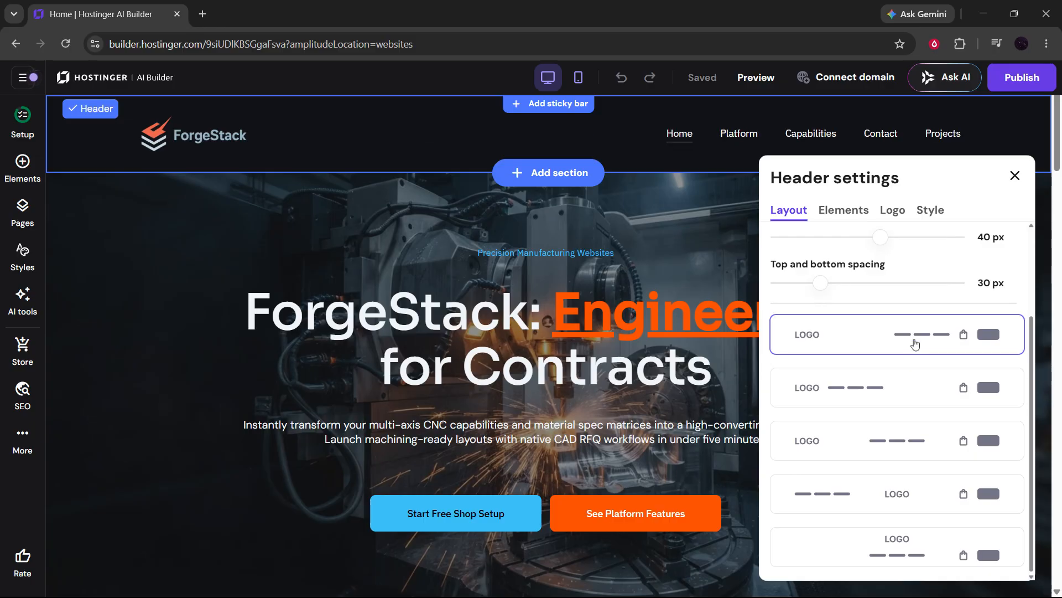
pyautogui.scroll(2, 908, 316)
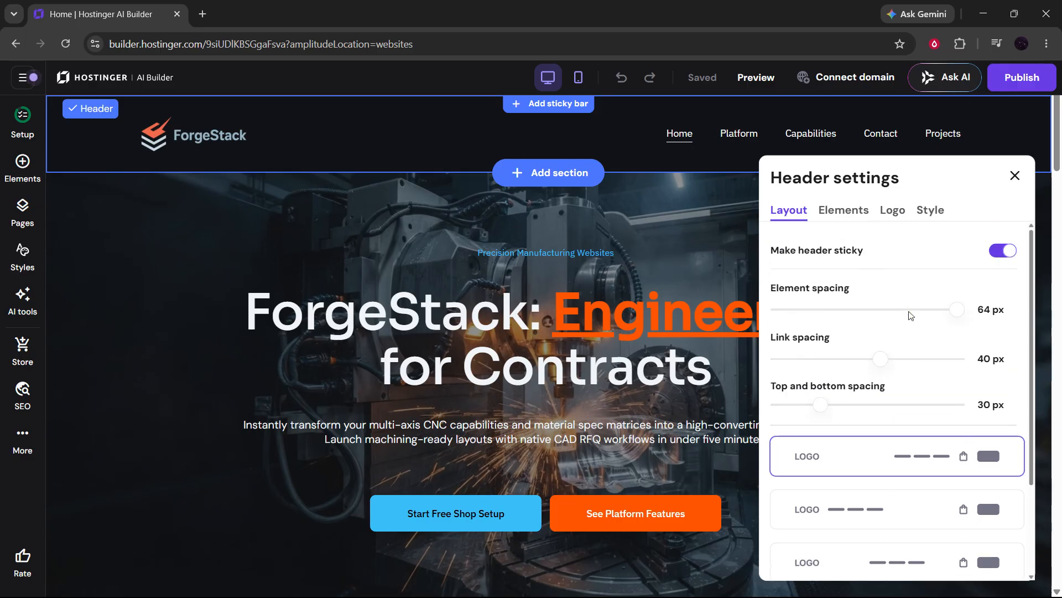
# Look at the header's element options and logo settings, and return to the element options
pyautogui.click(862, 219)
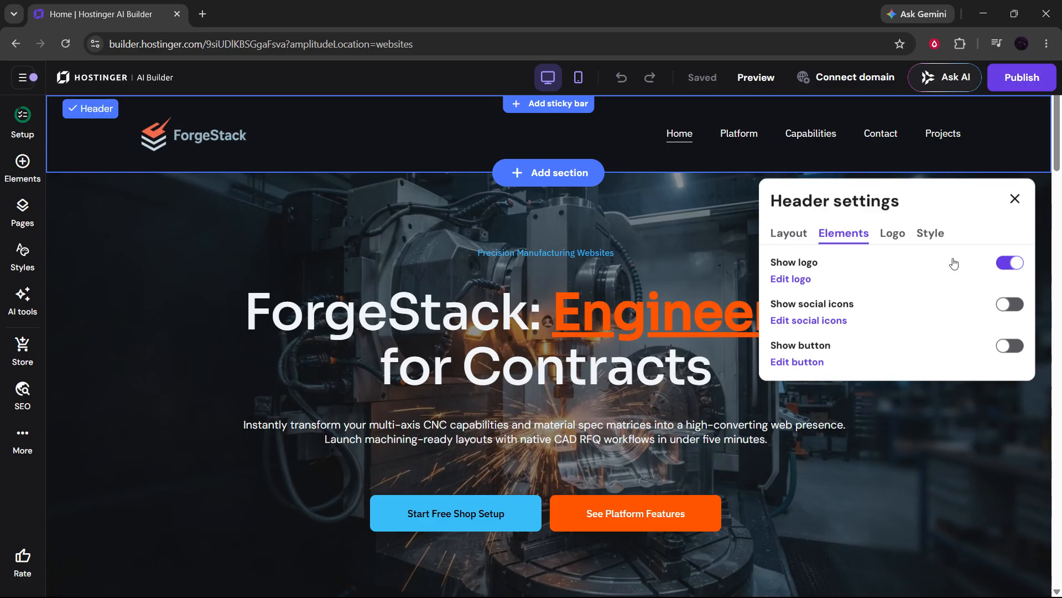
pyautogui.click(791, 280)
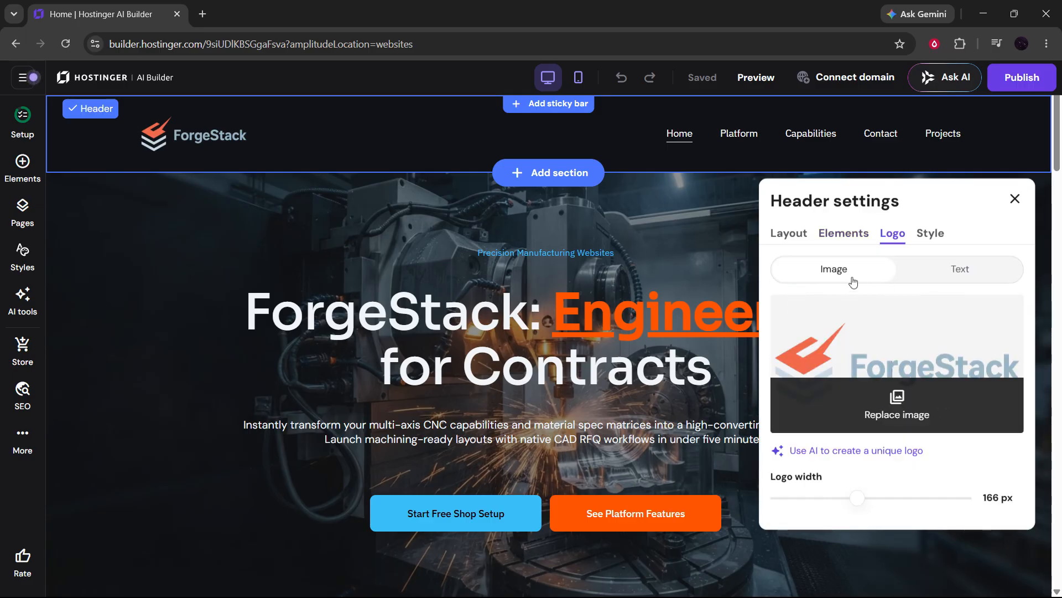
pyautogui.click(845, 234)
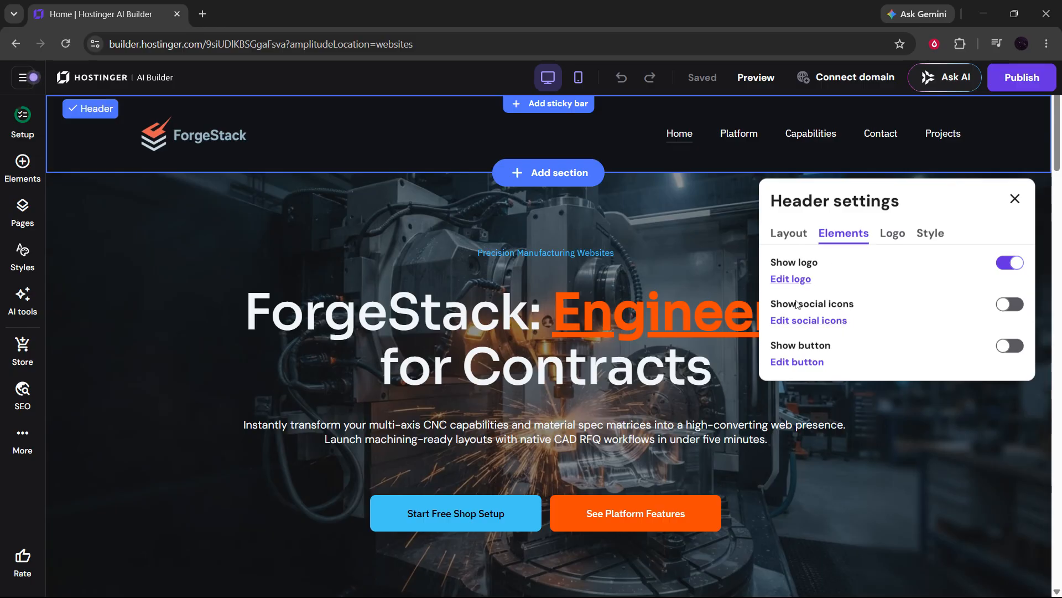
# Try showing and hiding the header button, look at its style settings, and return to the element options
pyautogui.click(1009, 349)
pyautogui.click(1009, 351)
pyautogui.click(1009, 351)
pyautogui.click(1010, 351)
pyautogui.click(811, 363)
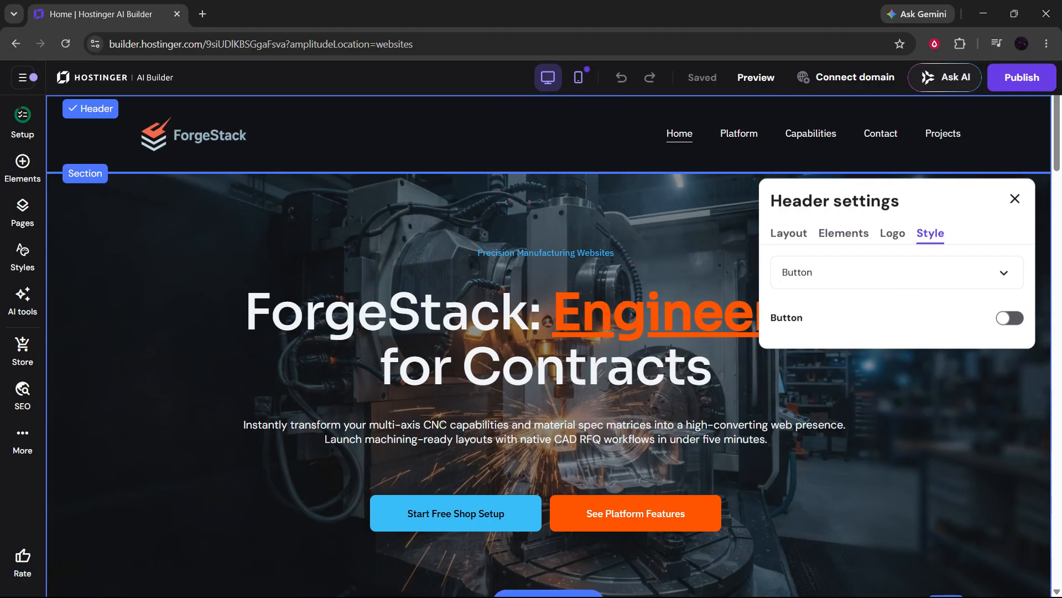
pyautogui.click(843, 241)
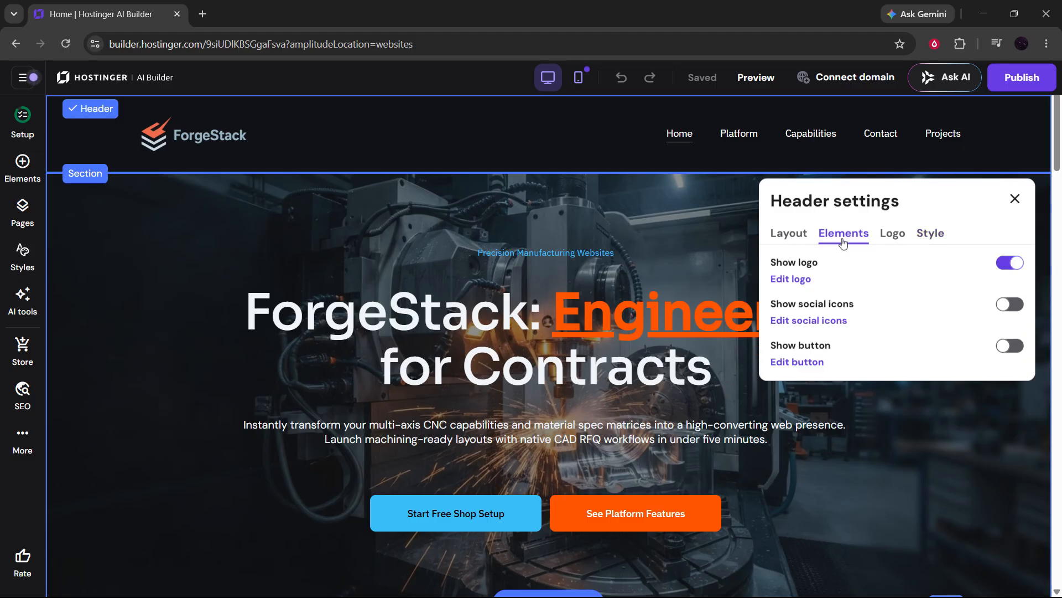
# Check the text logo option, keep the image logo, and set the logo width to 165 px
pyautogui.click(893, 238)
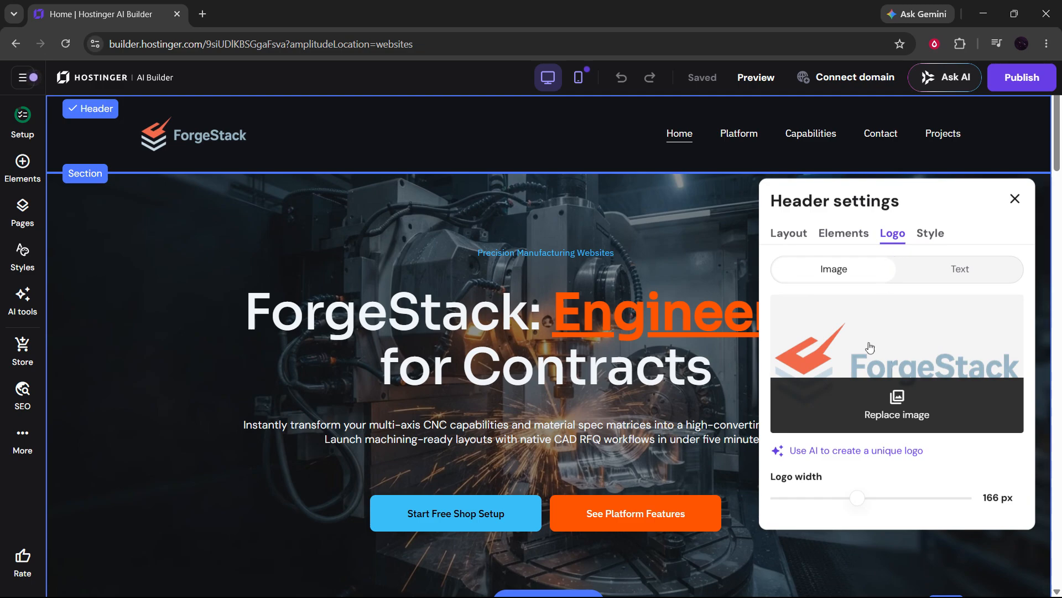
pyautogui.click(982, 274)
pyautogui.click(852, 248)
pyautogui.moveTo(944, 497); pyautogui.dragTo(857, 500)
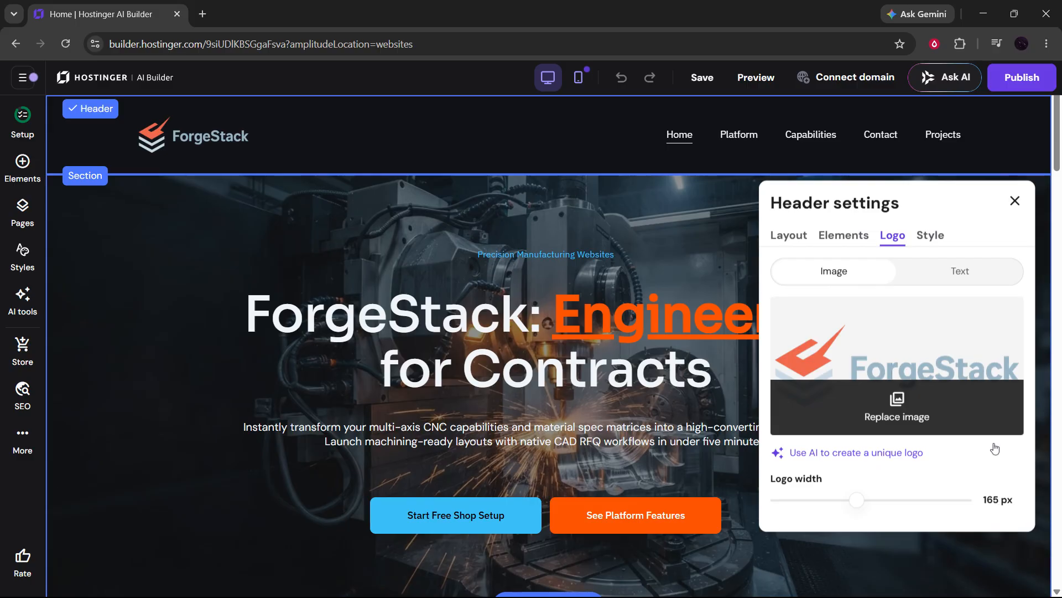
# Enable the header button in the header's style settings and review its text, link and color options
pyautogui.click(936, 239)
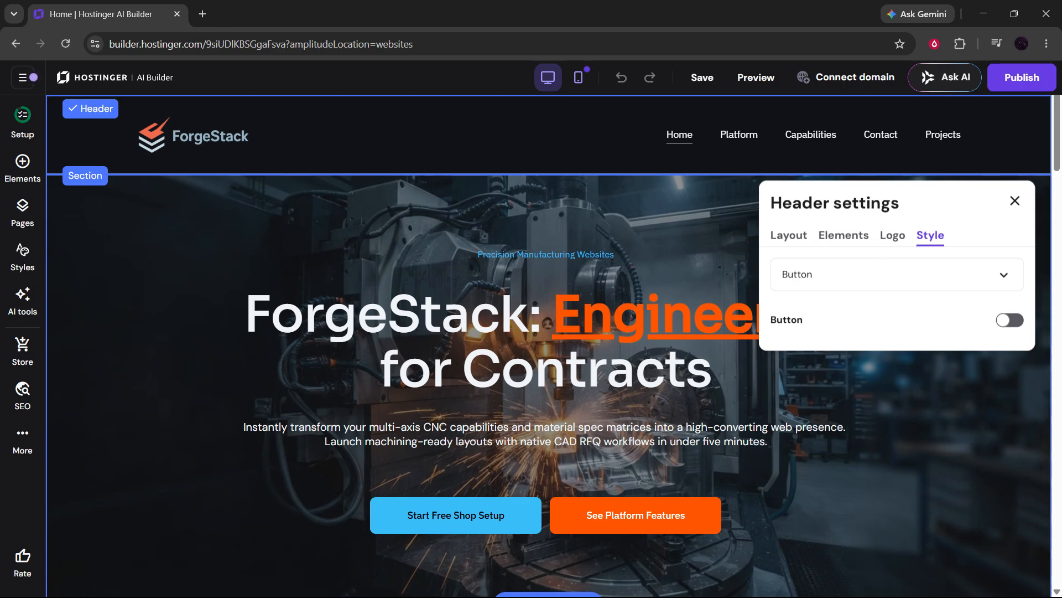
pyautogui.click(897, 274)
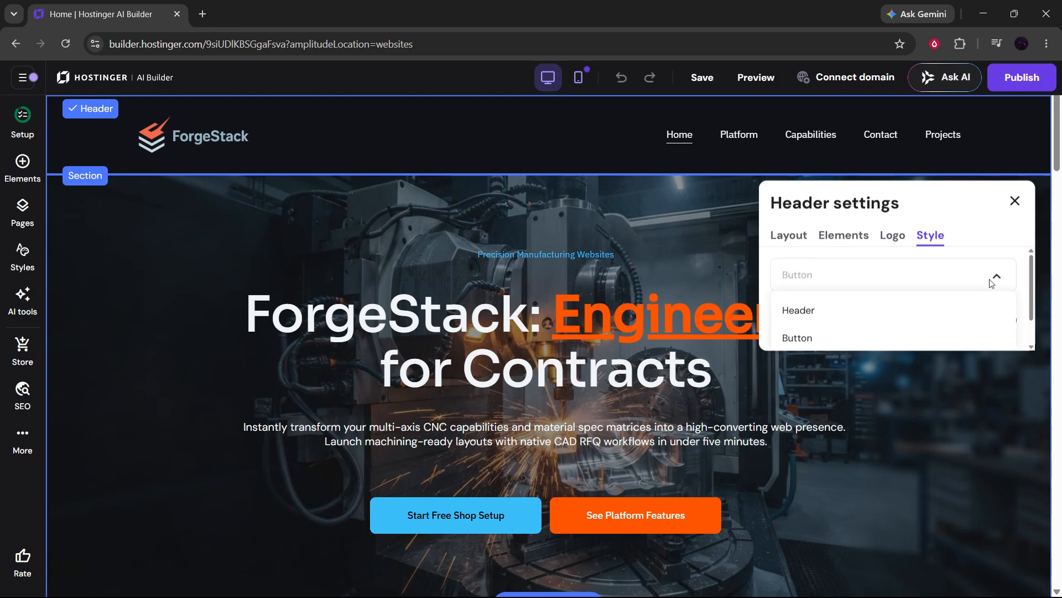
pyautogui.click(992, 232)
pyautogui.scroll(-5, 977, 299)
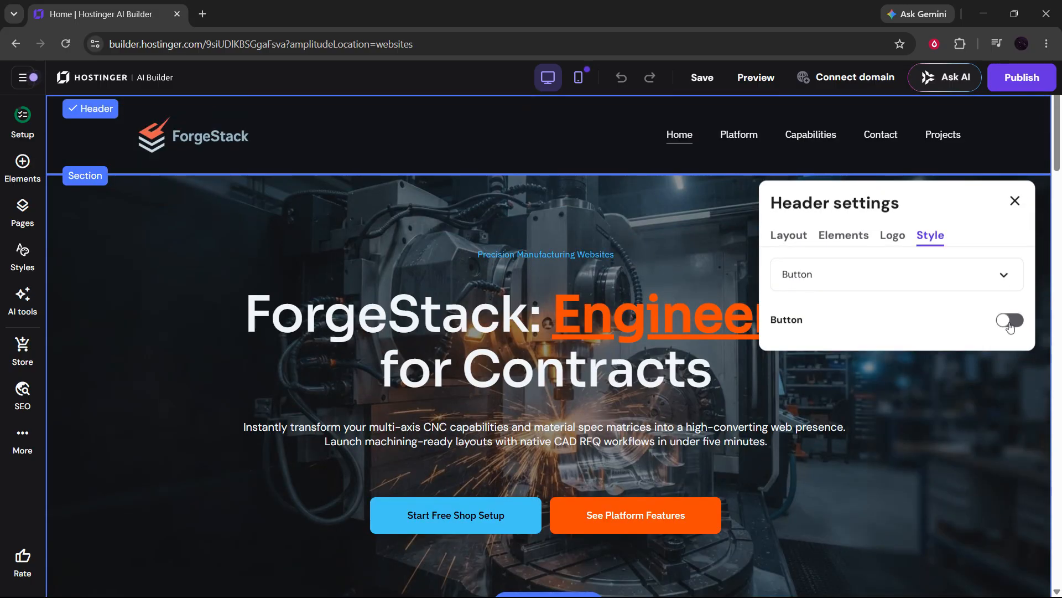
pyautogui.click(1009, 321)
pyautogui.scroll(-3, 1003, 302)
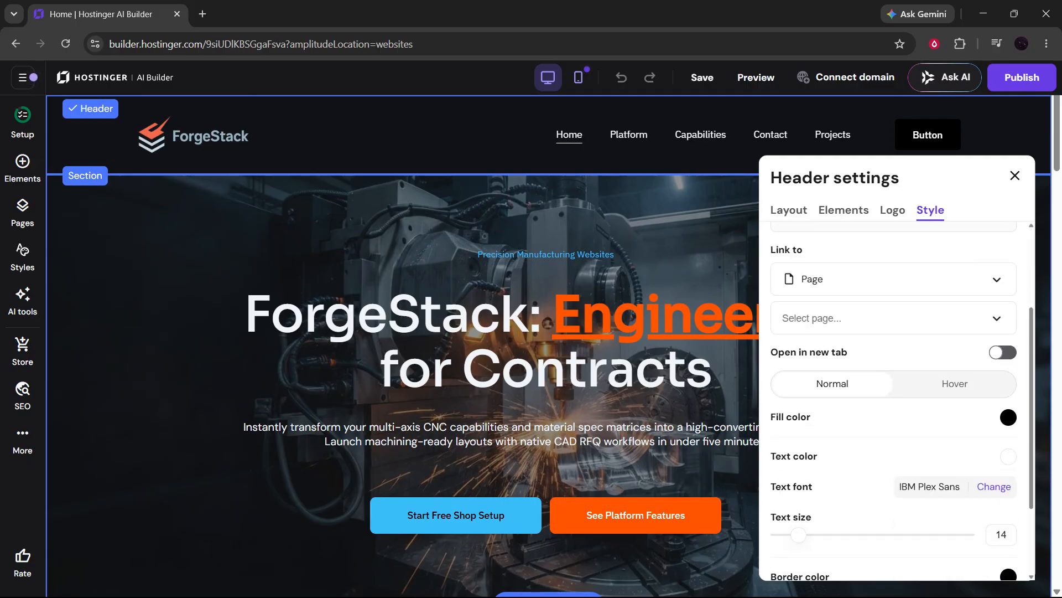
pyautogui.scroll(-2, 894, 399)
pyautogui.scroll(5, 935, 354)
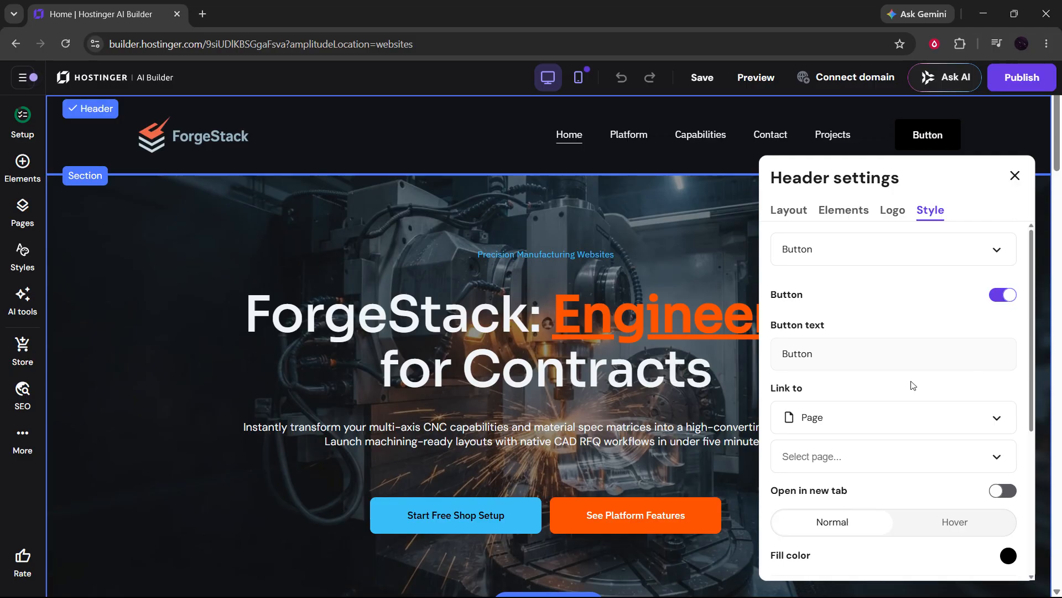
# Switch to the Header style settings and try the transparent header, leaving it off
pyautogui.click(894, 249)
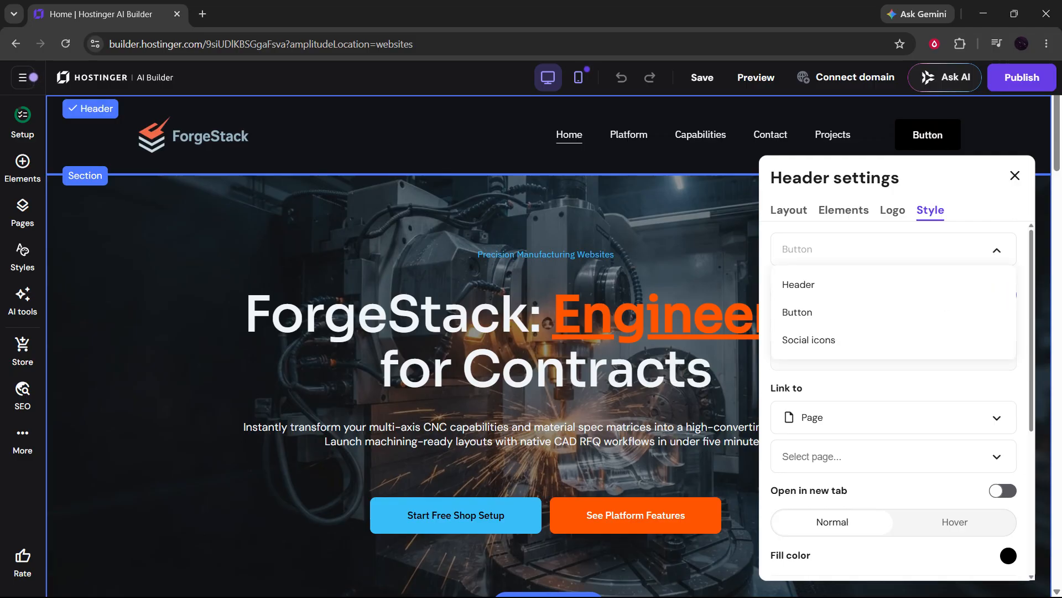
pyautogui.click(912, 284)
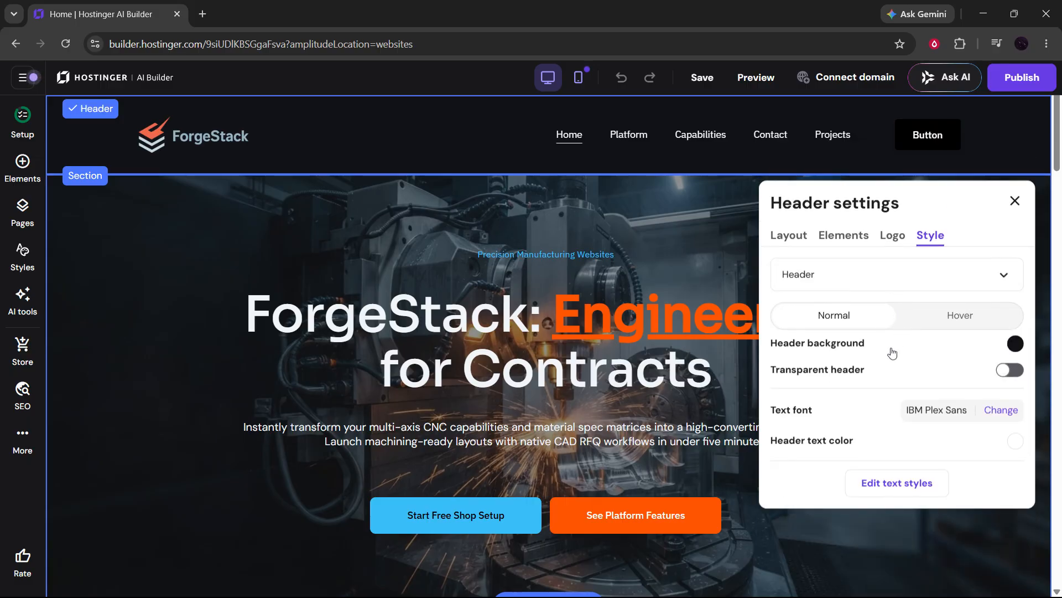
pyautogui.click(1011, 370)
pyautogui.click(1011, 370)
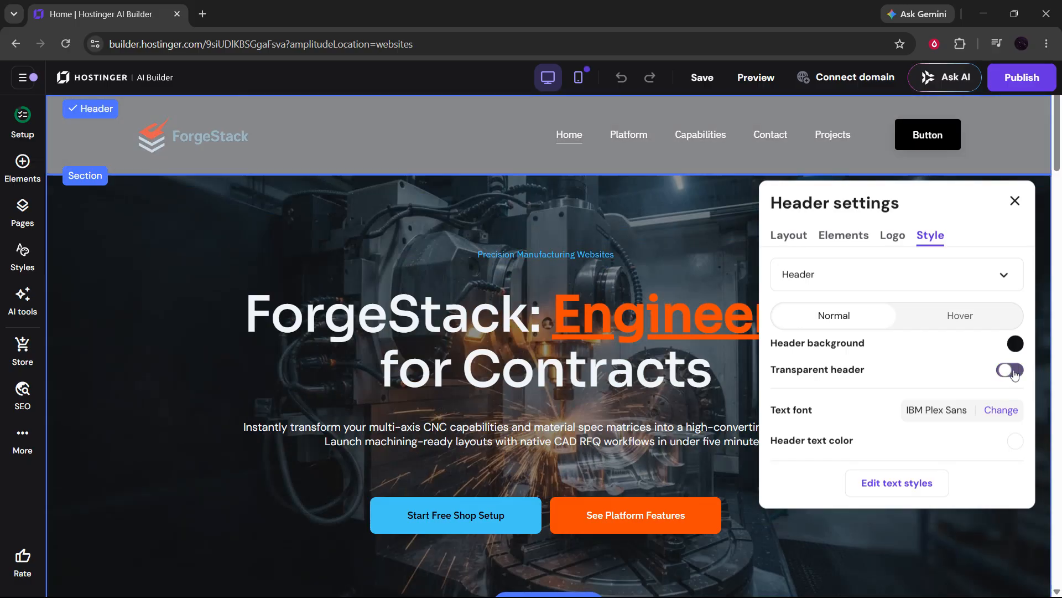
pyautogui.click(1015, 375)
pyautogui.click(1015, 374)
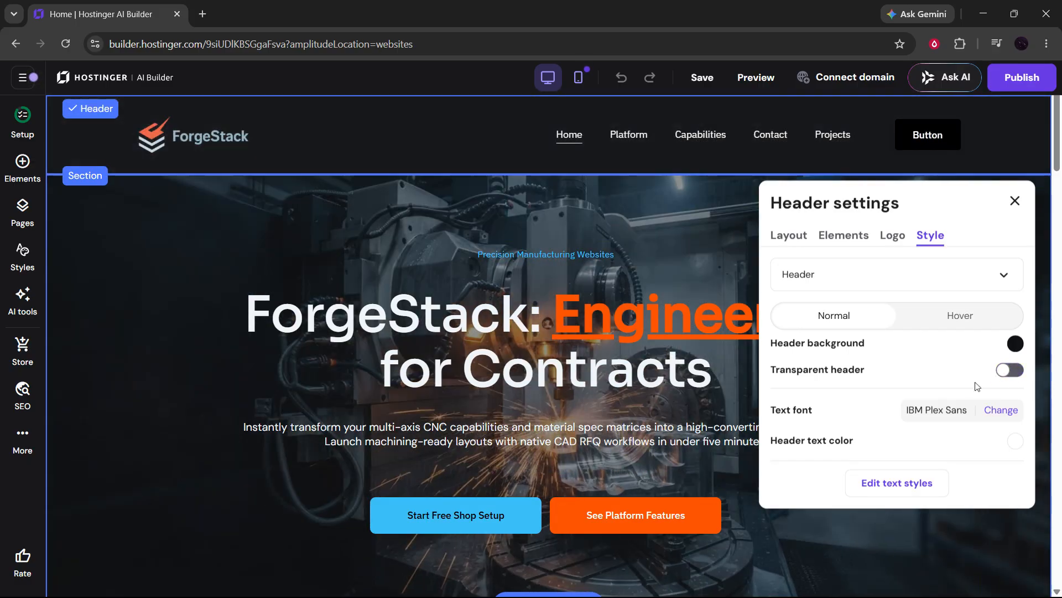
# Review the header text color choices and the website's navigation link text styles
pyautogui.click(841, 444)
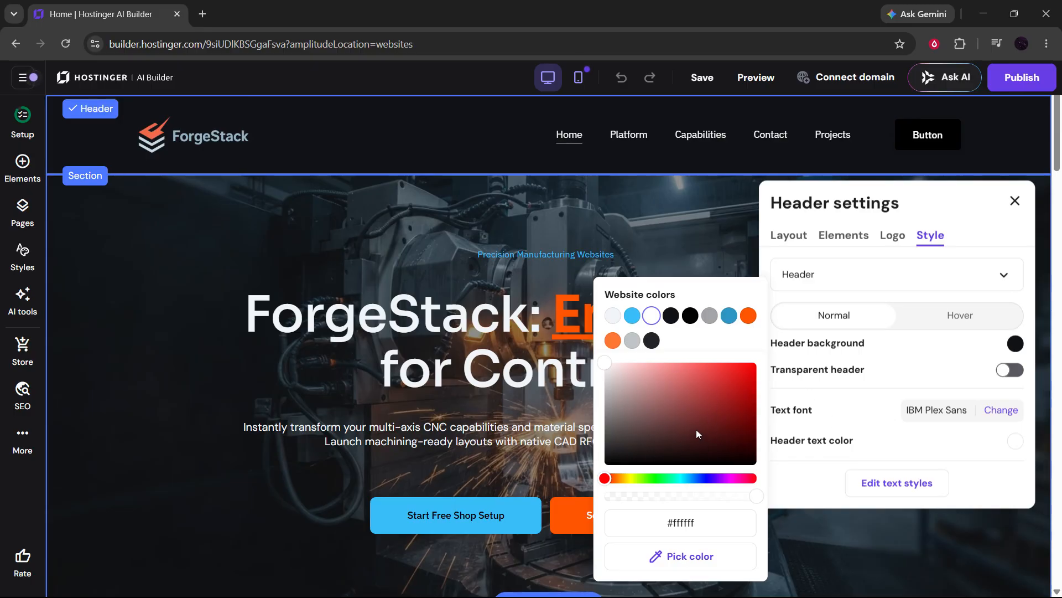
pyautogui.click(814, 470)
pyautogui.click(886, 492)
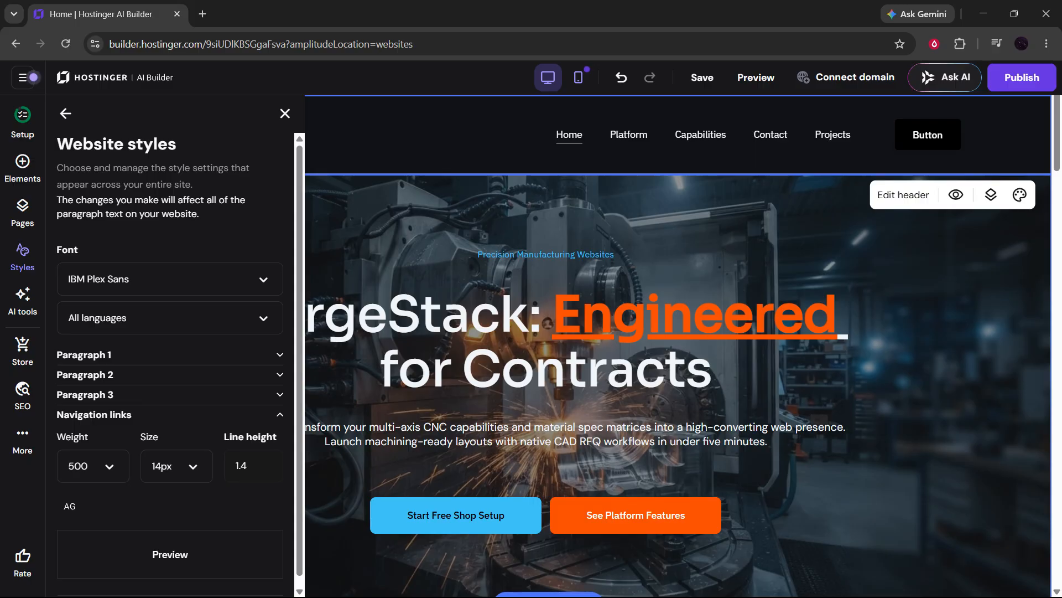
# Close the website styles and publish the updated website
pyautogui.click(285, 114)
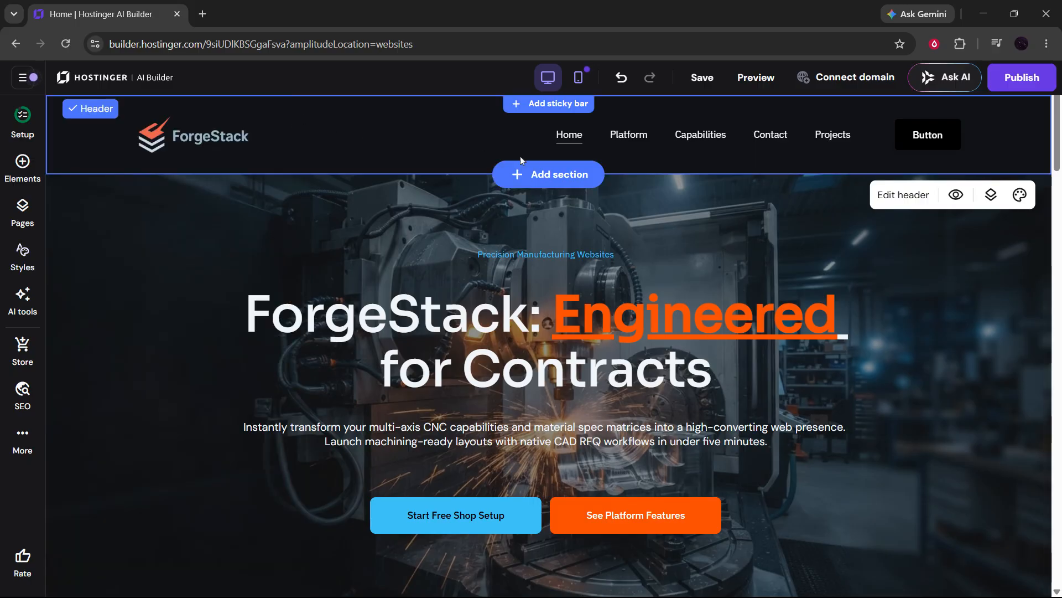
pyautogui.click(1011, 90)
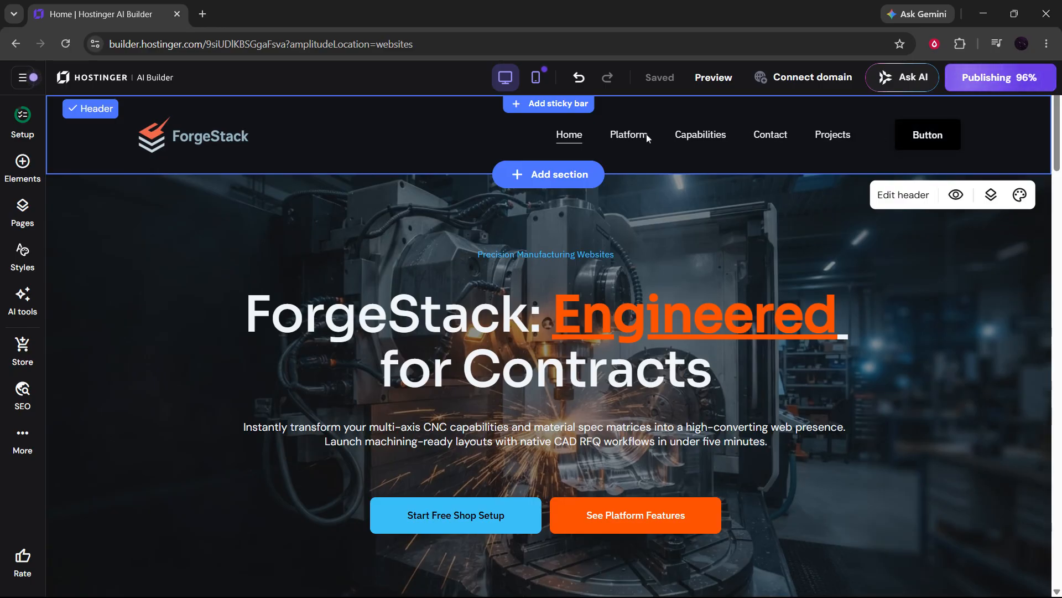
# Reopen the header settings, hide the header button, and close the settings
pyautogui.click(921, 206)
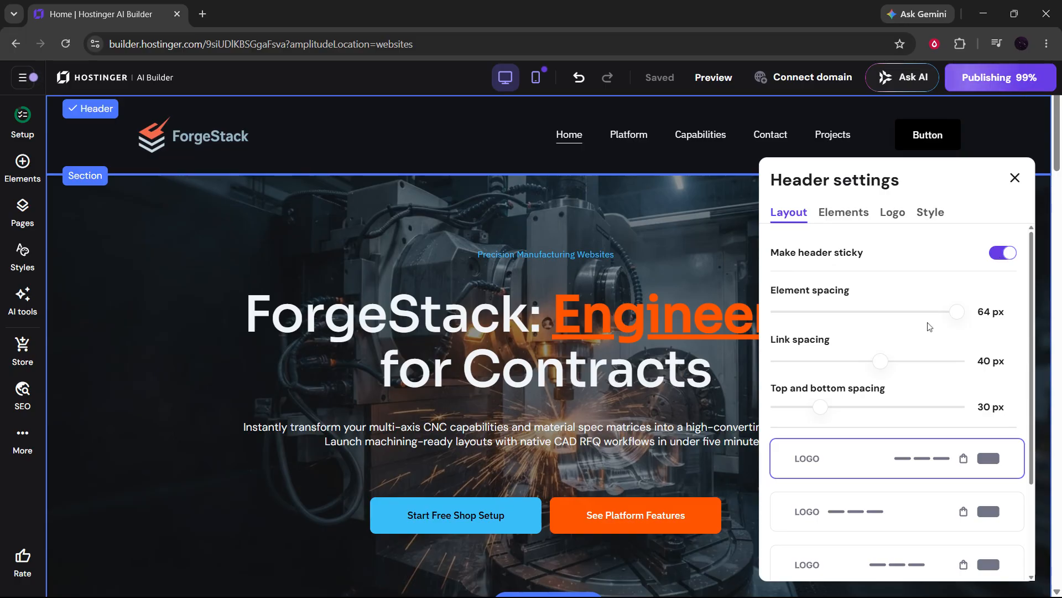
pyautogui.scroll(-3, 929, 332)
pyautogui.scroll(3, 885, 288)
pyautogui.click(864, 221)
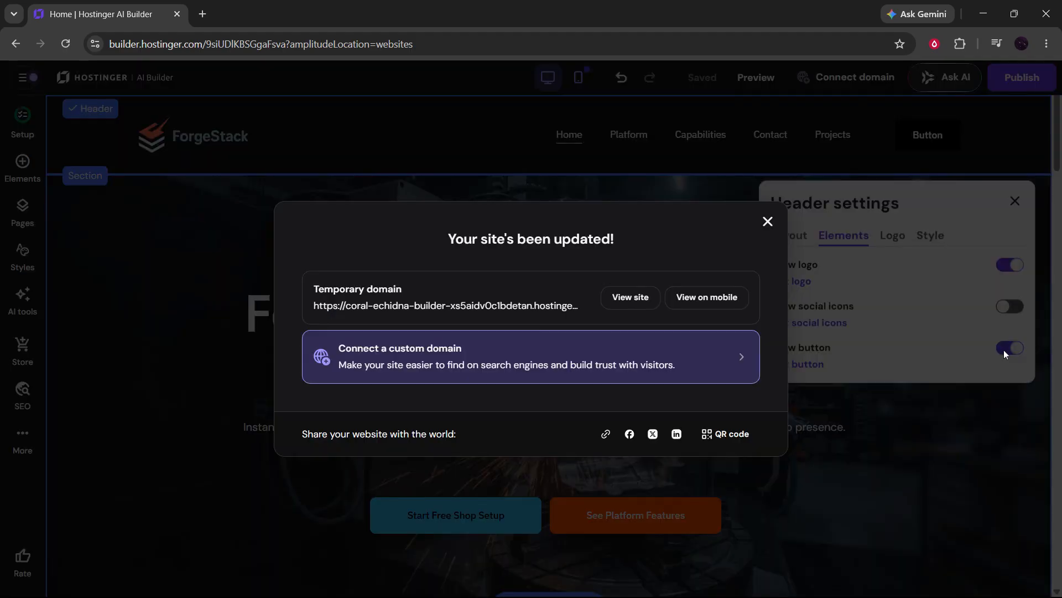
pyautogui.click(1004, 350)
pyautogui.click(1008, 348)
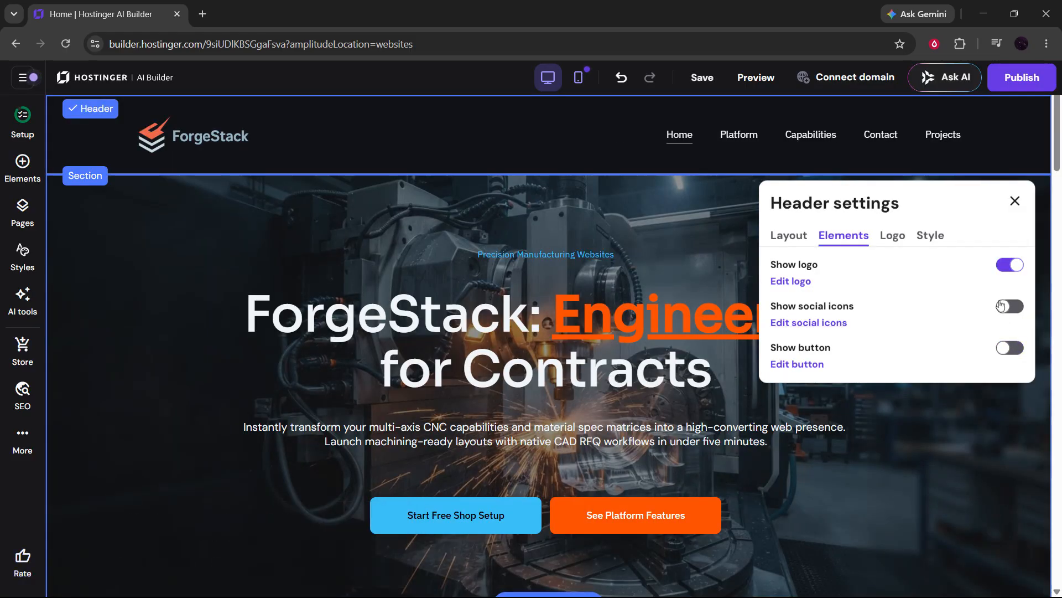
pyautogui.click(1013, 202)
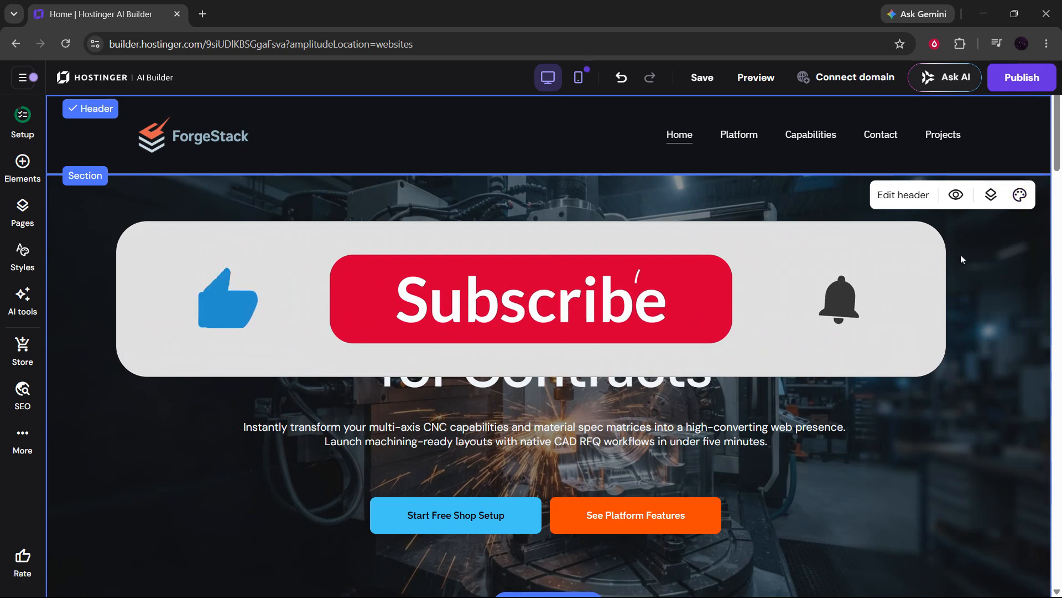